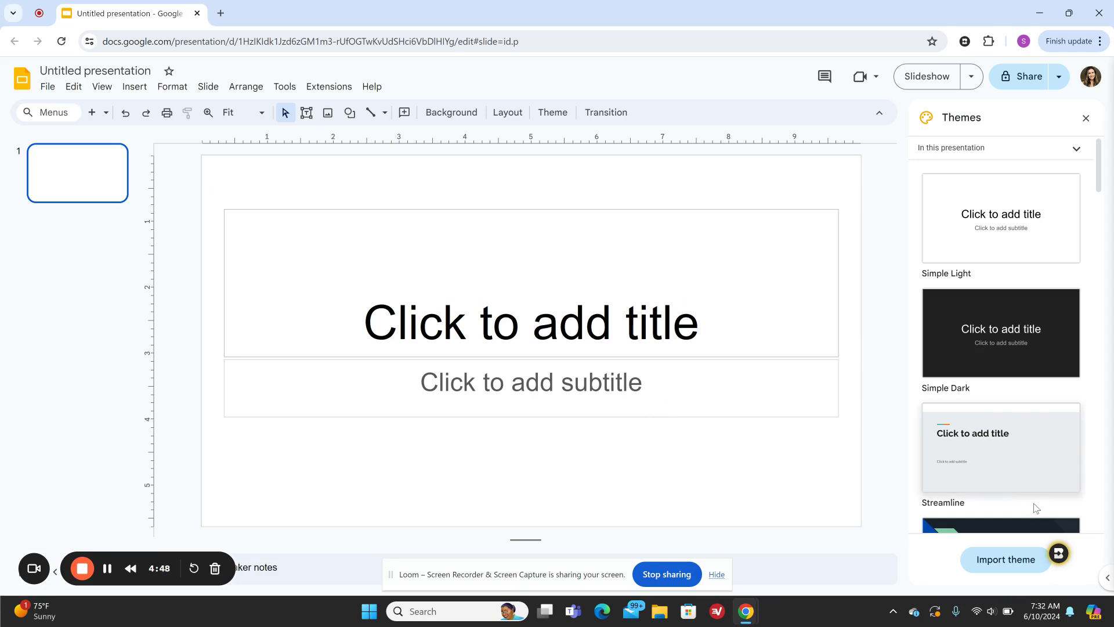
Open Brisk's Add Slides generator from the Create library
left_click(1059, 556)
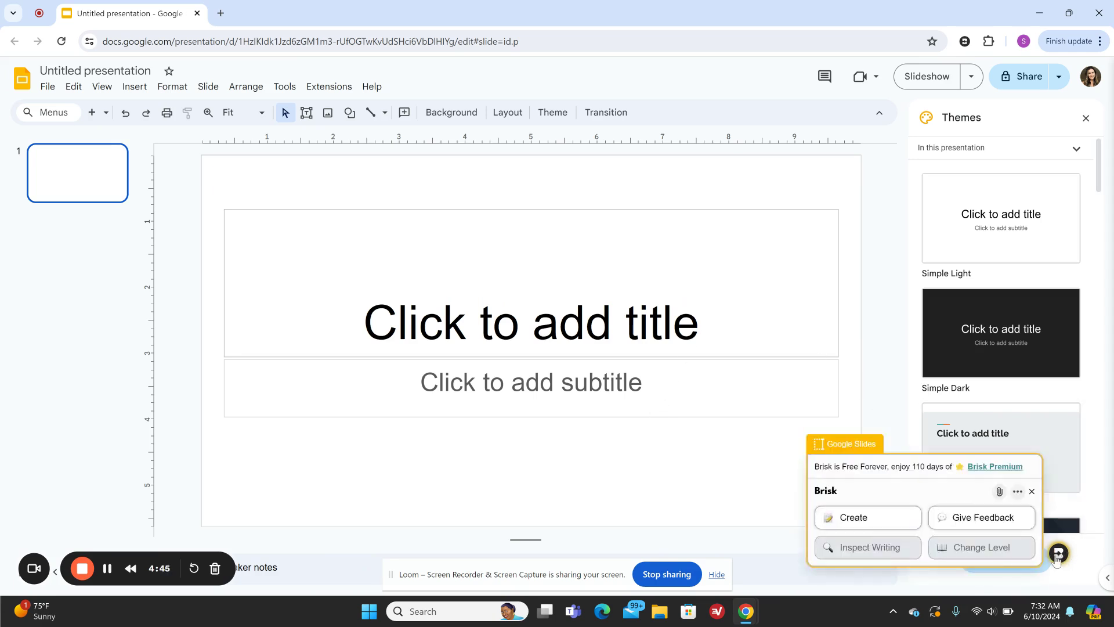
left_click(884, 521)
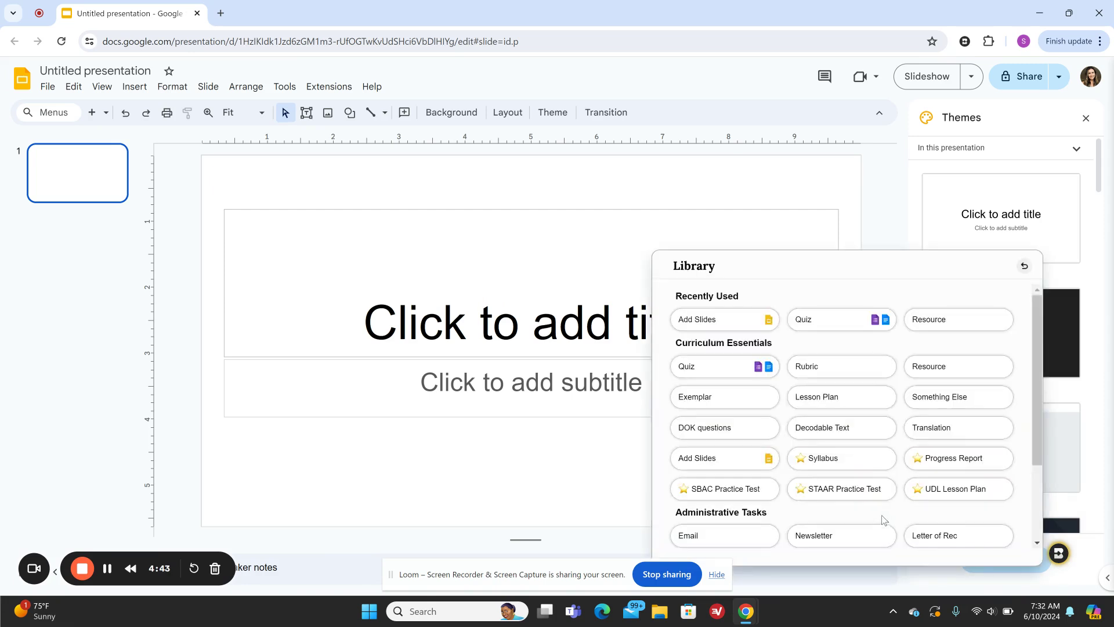
left_click(730, 459)
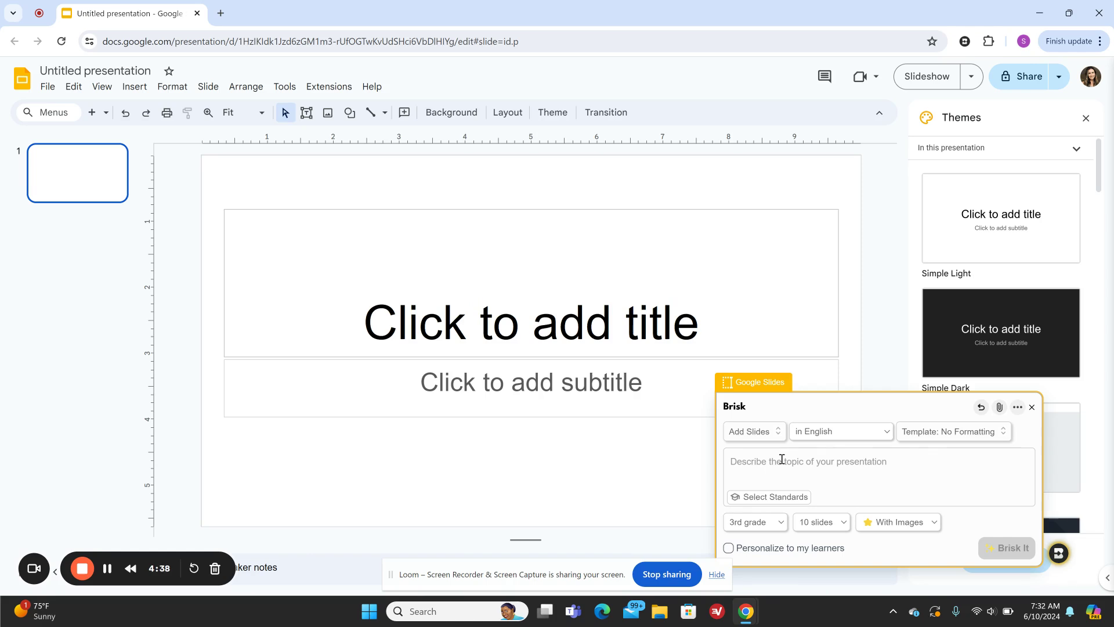
Filter standards to Language arts, First grade, RL.1 Reading: Literature, and select RL.1.6
left_click(758, 501)
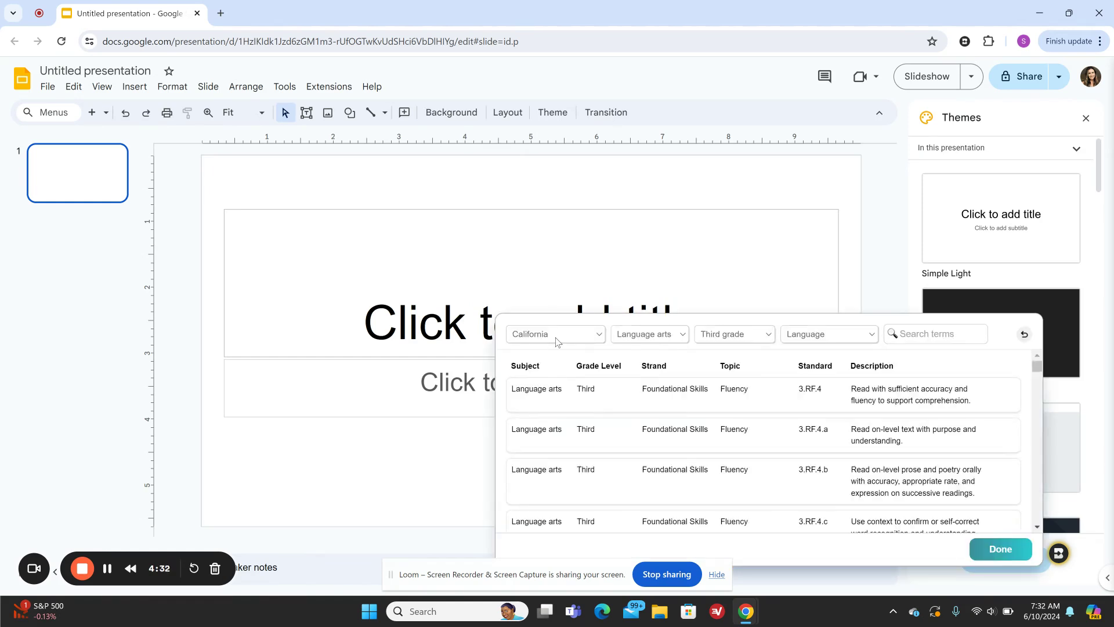
left_click(666, 339)
left_click(664, 353)
left_click(751, 336)
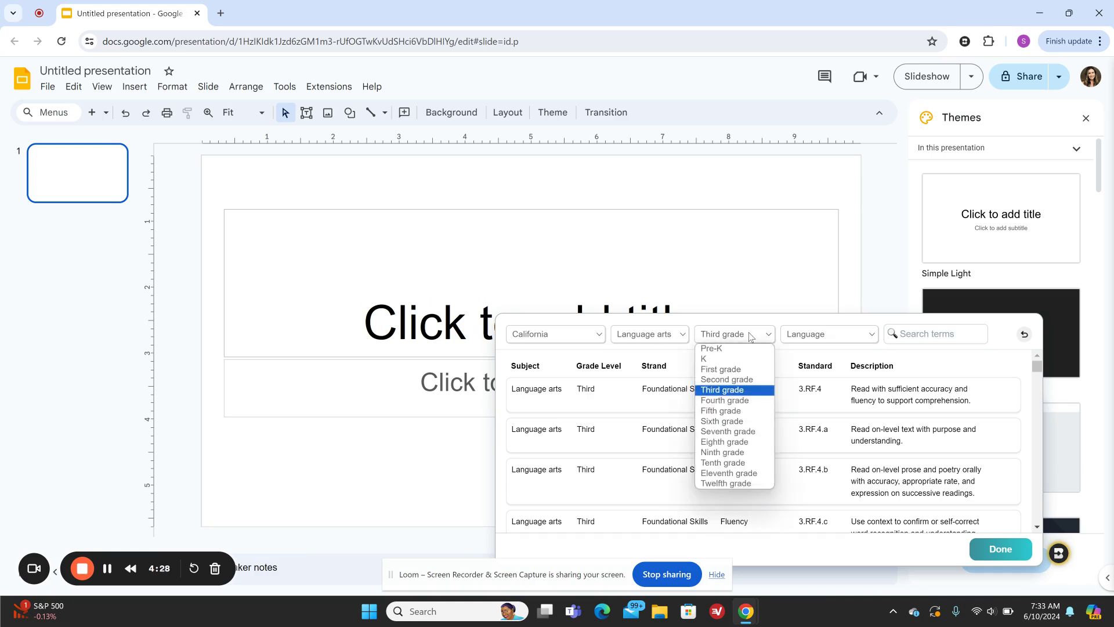
left_click(741, 370)
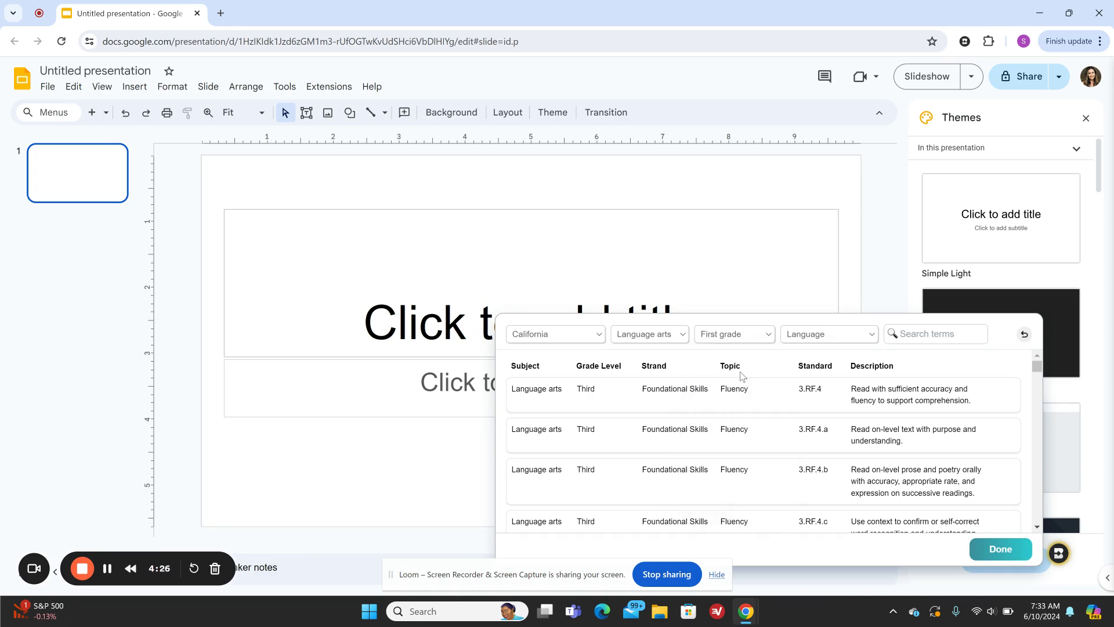
left_click(814, 337)
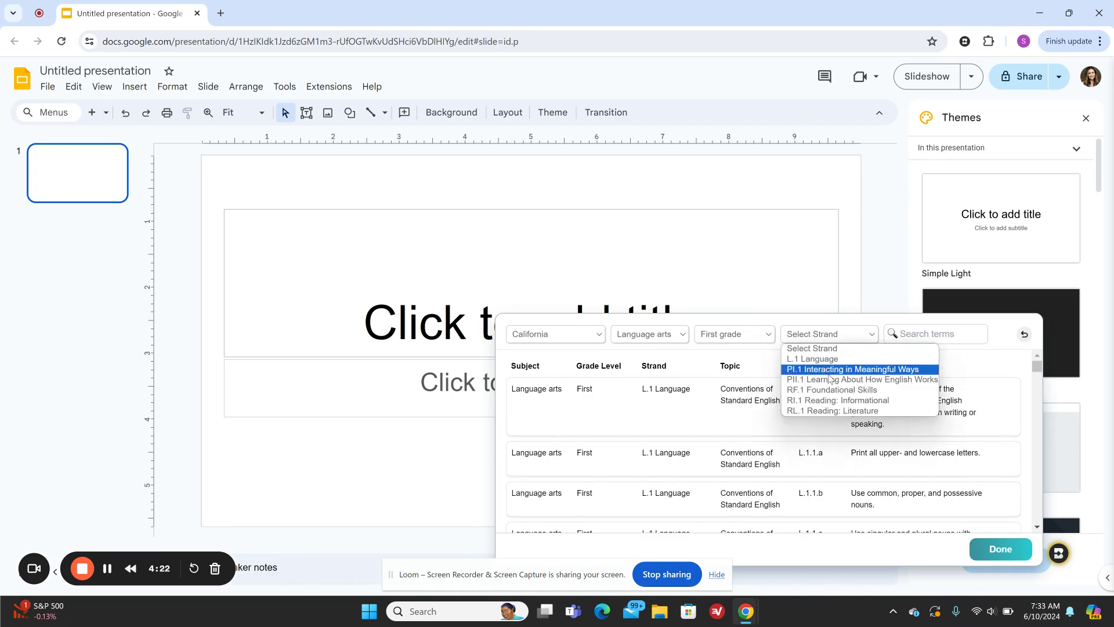
left_click(836, 411)
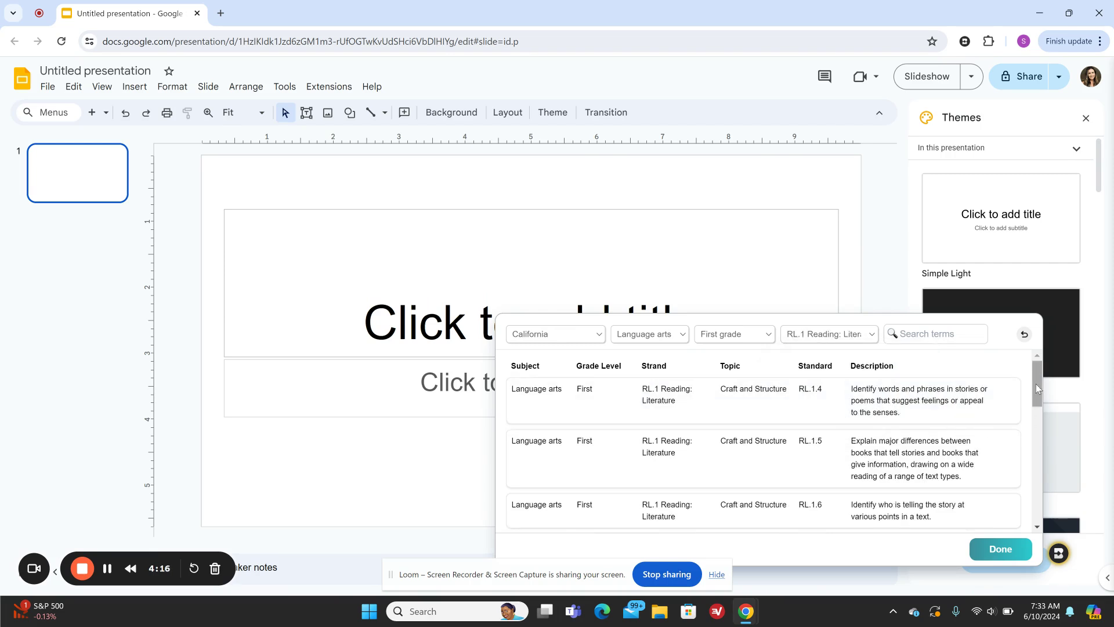
scroll(942, 422, "down", 2)
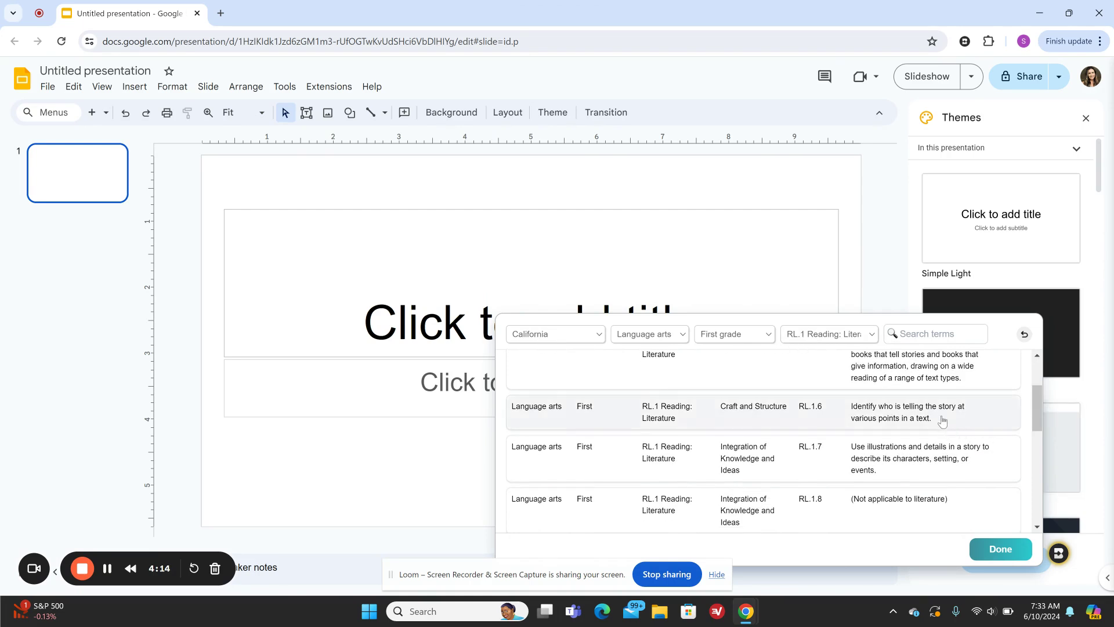
left_click(941, 420)
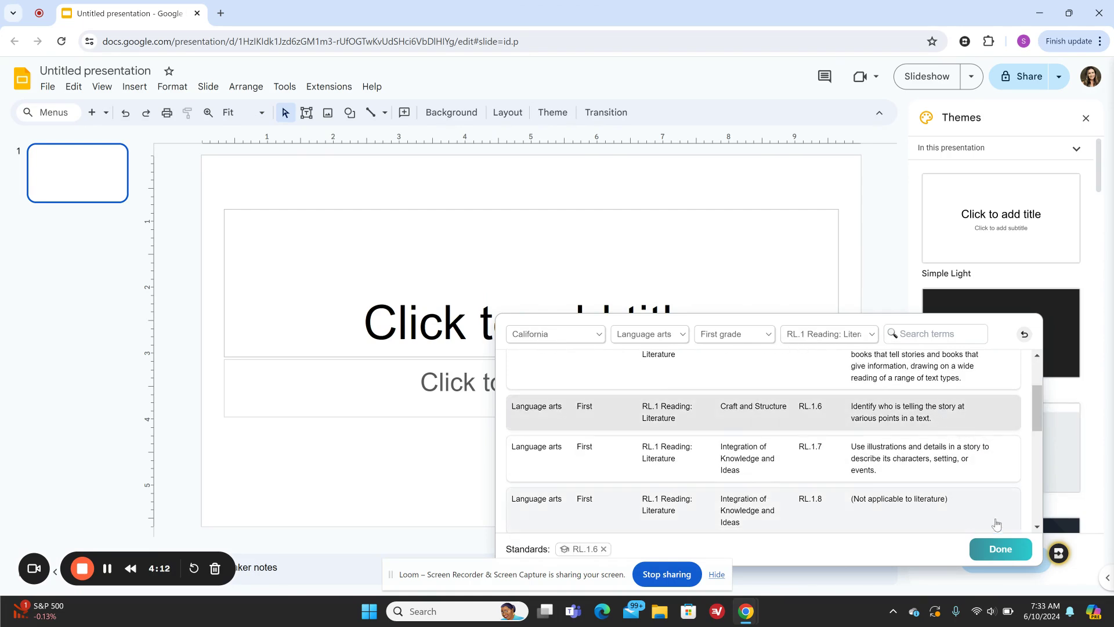
Confirm standard RL.1.6 and set the slides' grade level to 1st grade
left_click(994, 548)
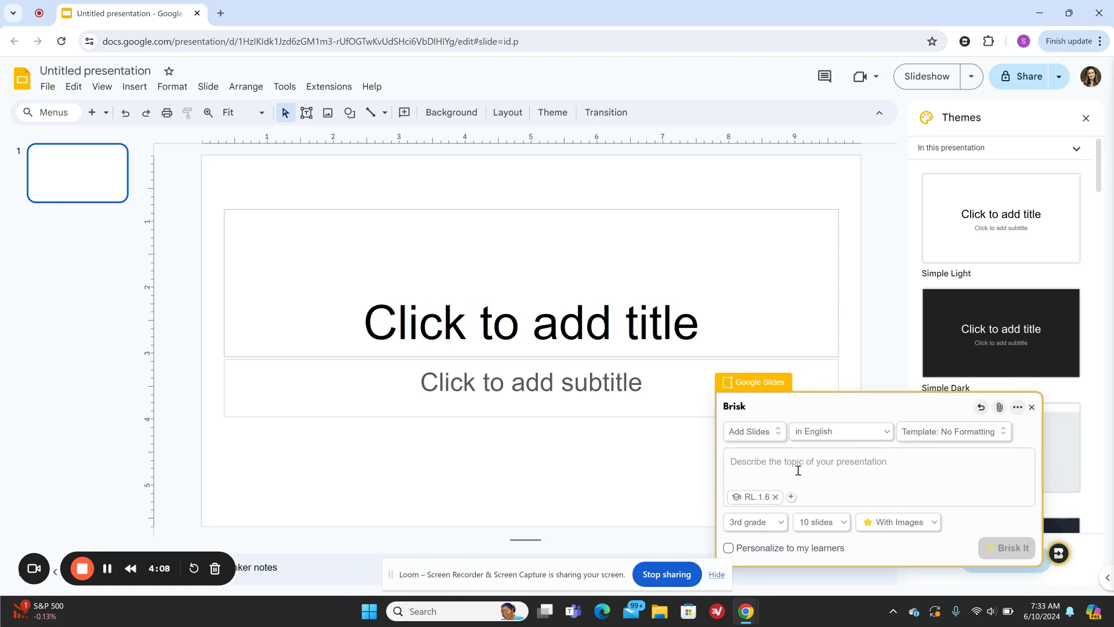
left_click(769, 523)
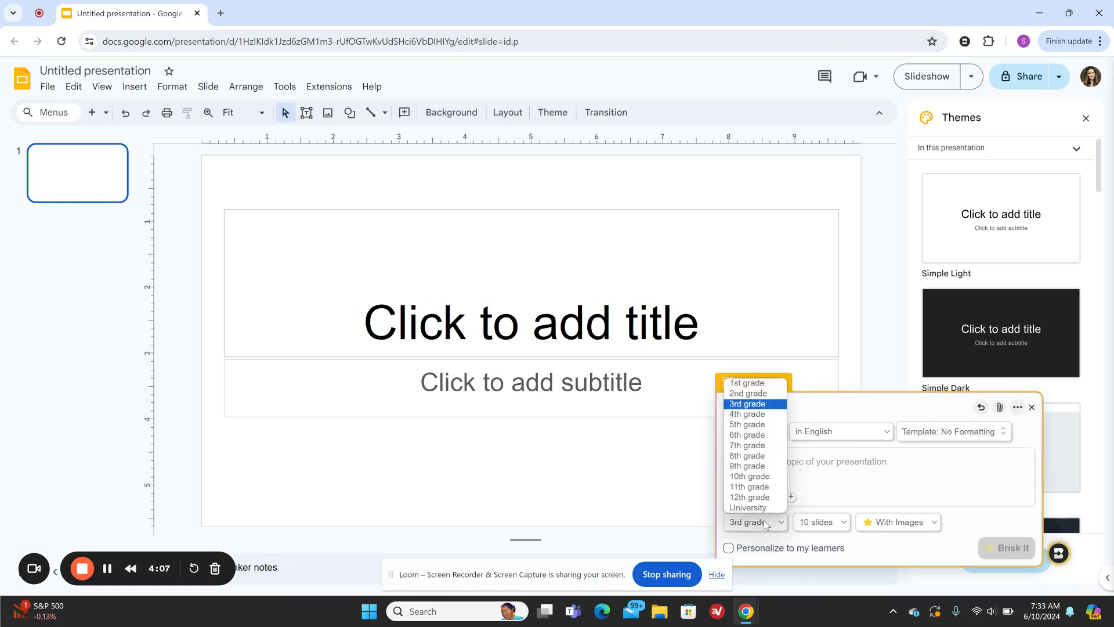
left_click(754, 383)
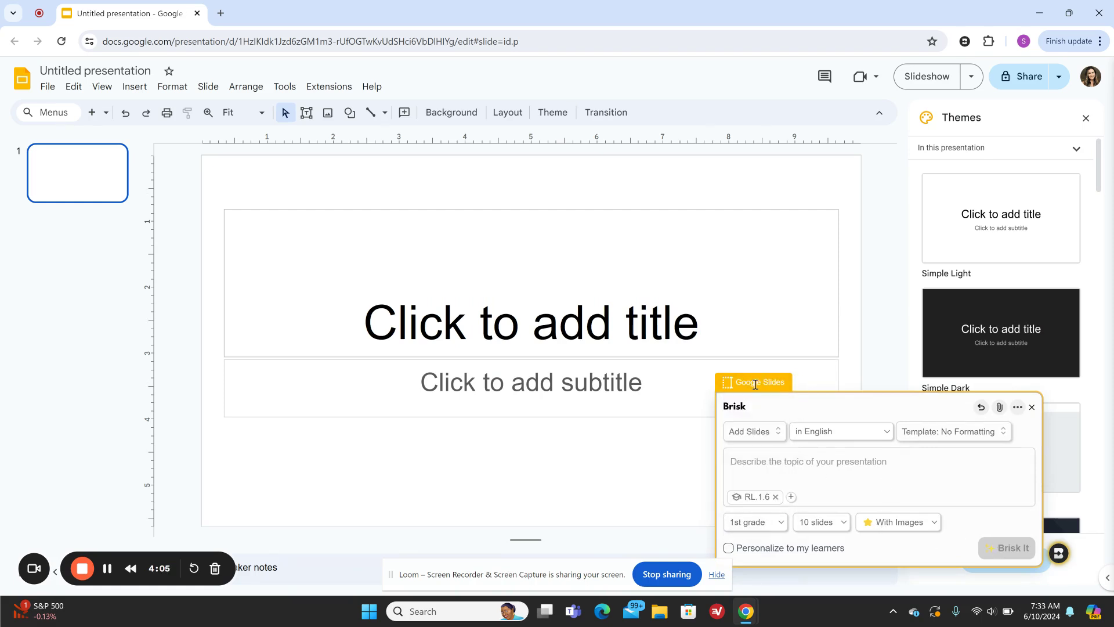
left_click(826, 522)
Choose the Fresh template and start typing the topic 'identify who is telling the story'
left_click(967, 439)
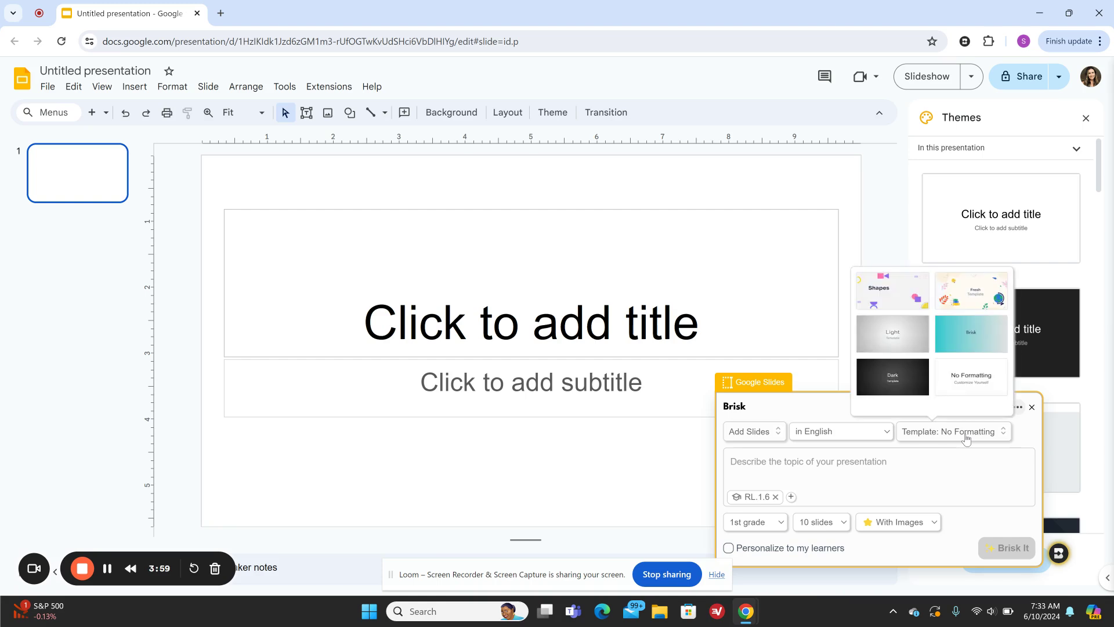
left_click(973, 292)
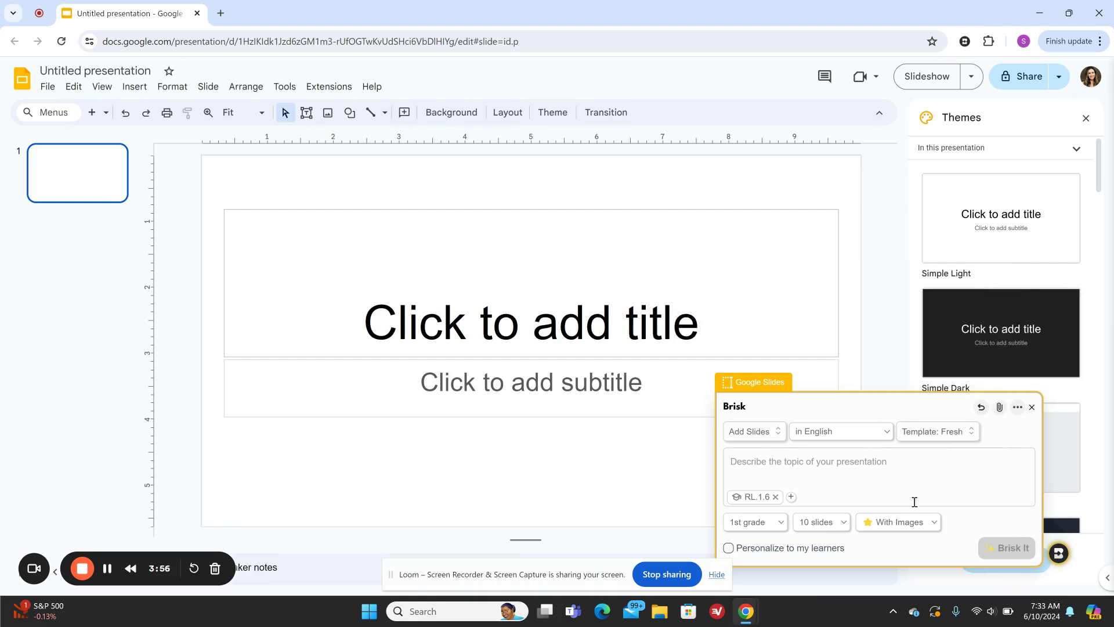
left_click(834, 477)
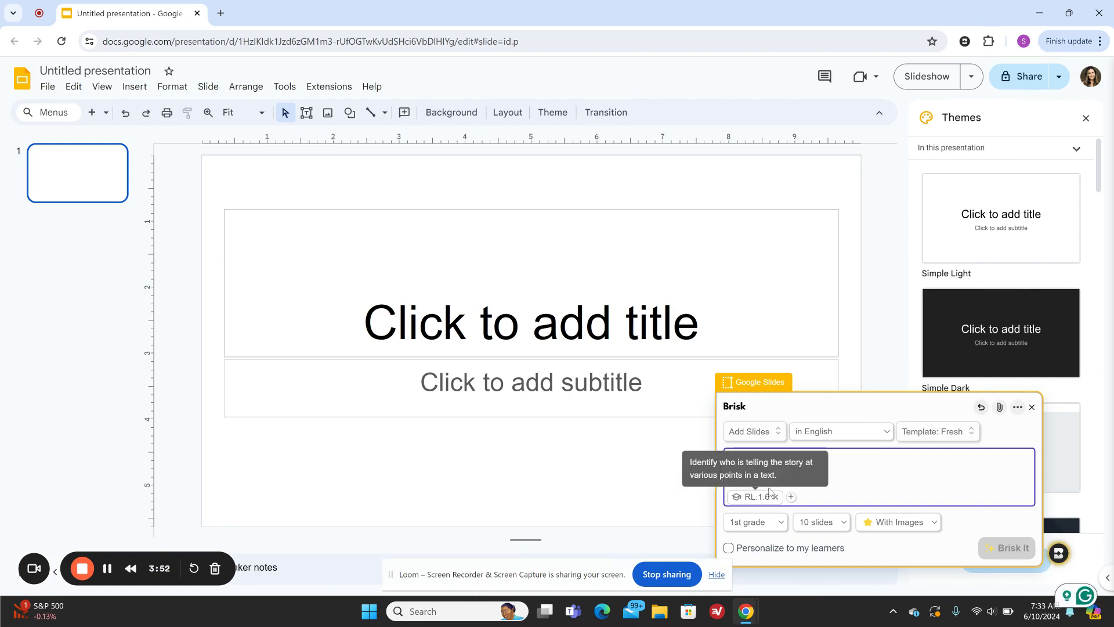
type("iden")
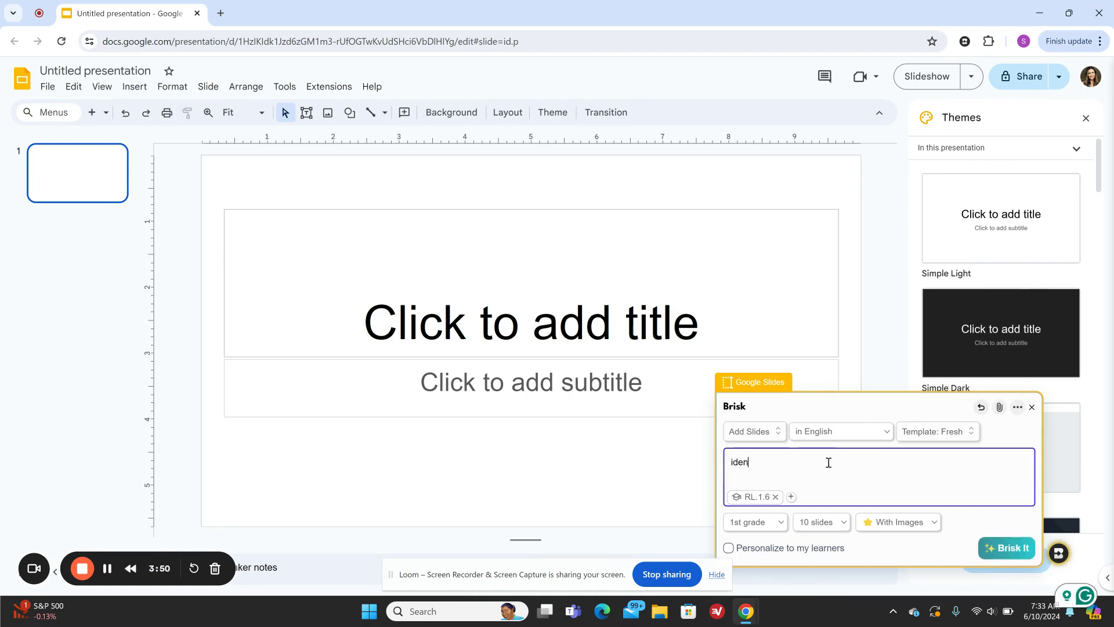
type("tify who is ")
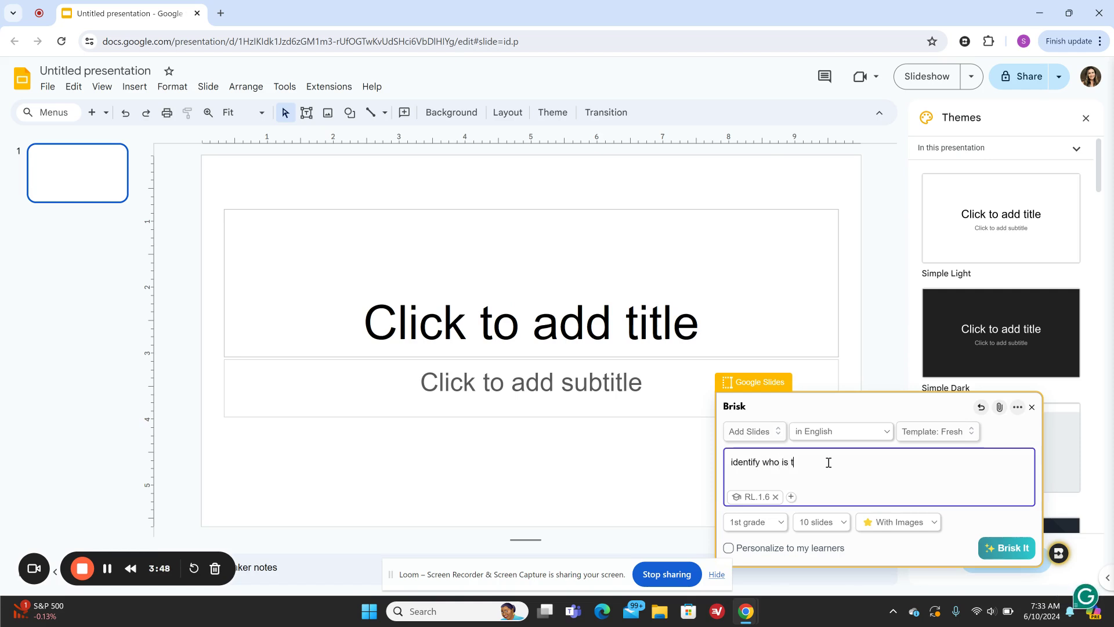
type("telling")
type(" tje")
key("BackSpace")
key("BackSpace")
type("he st")
type("ory")
Generate the 10 illustrated first-grade slides about who tells the story with Brisk It
left_click(993, 550)
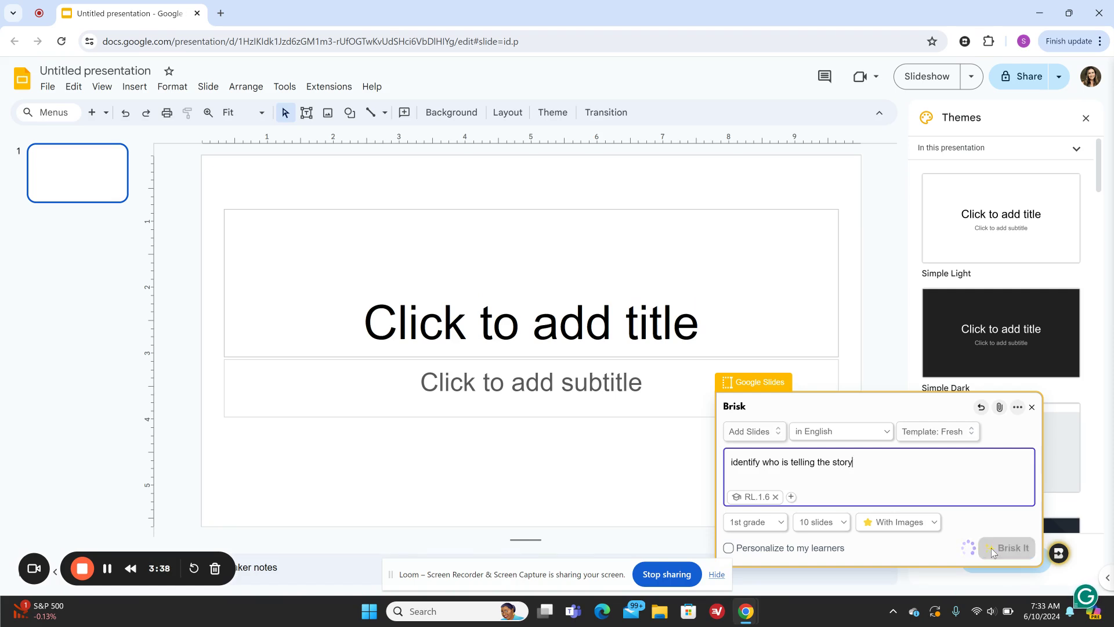